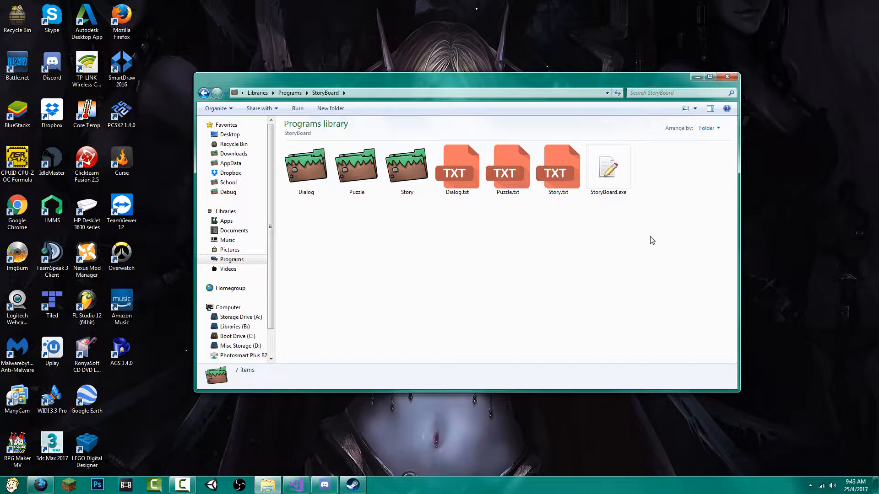
Reopen the StoryBoard program folder and examine its three folders, three text files and StoryBoard.exe
left_click(204, 94)
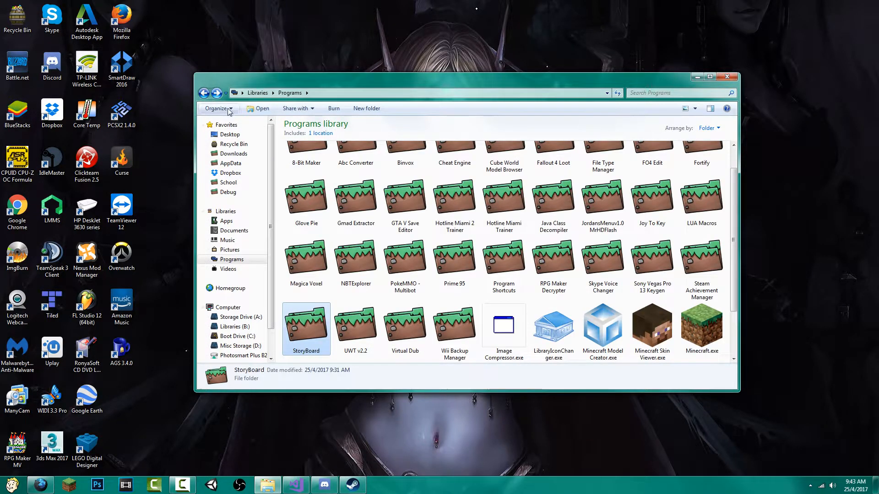
double_click(314, 341)
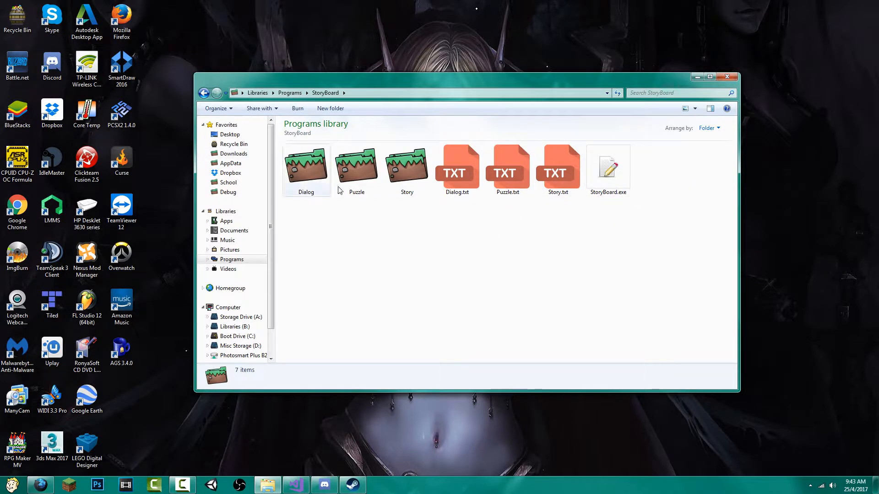
left_click_drag(453, 219, 582, 144)
left_click(531, 243)
left_click_drag(306, 213, 417, 168)
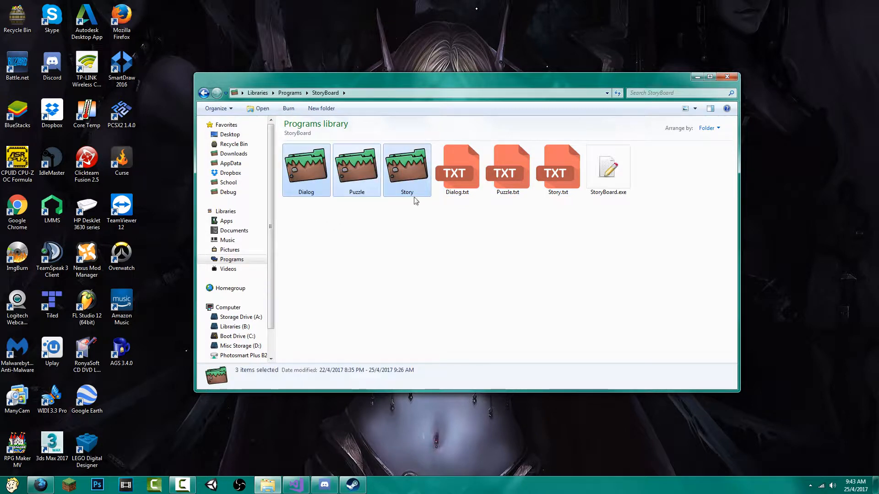
left_click(410, 228)
left_click_drag(298, 219, 495, 222)
left_click_drag(580, 215, 283, 187)
left_click(405, 240)
left_click_drag(572, 217, 297, 146)
left_click(499, 267)
left_click(619, 178)
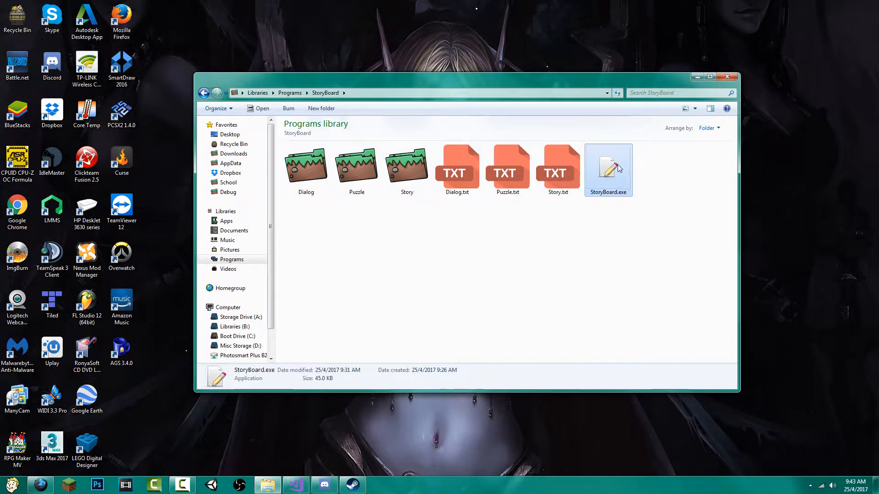
left_click(646, 172)
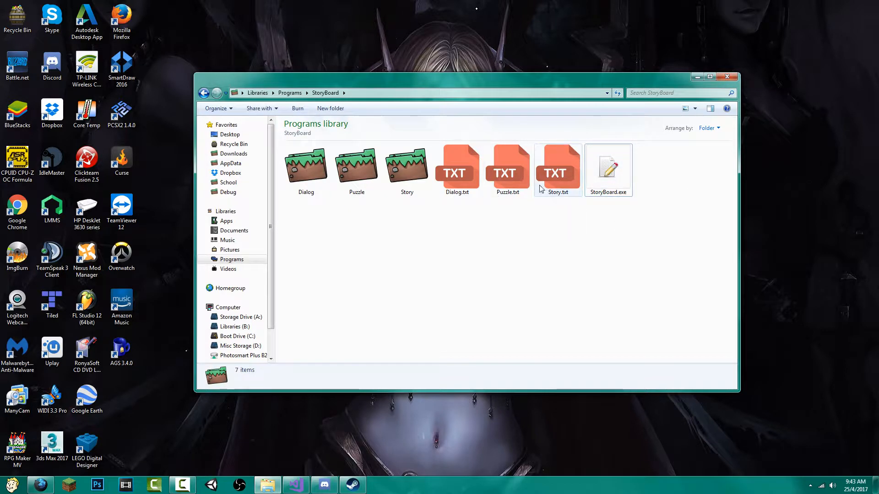
Launch StoryBoard.exe, place its window over the folder and choose the Story category
double_click(608, 176)
left_click_drag(333, 95, 567, 129)
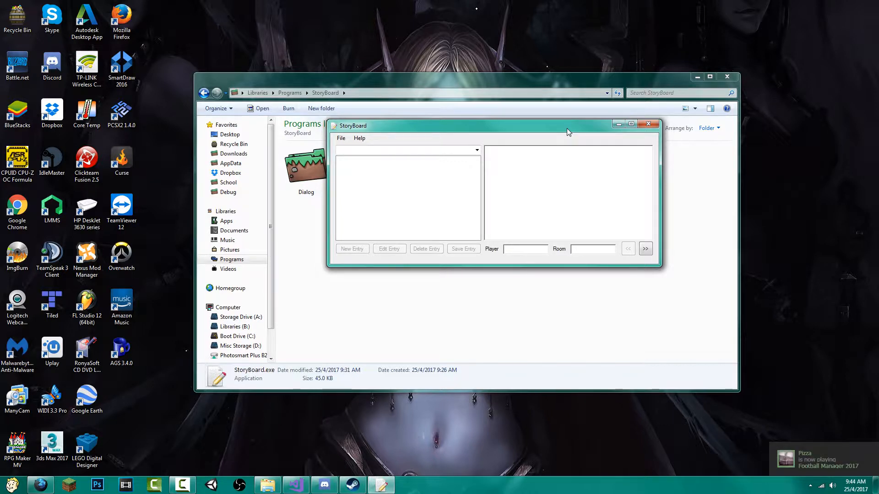
left_click(477, 150)
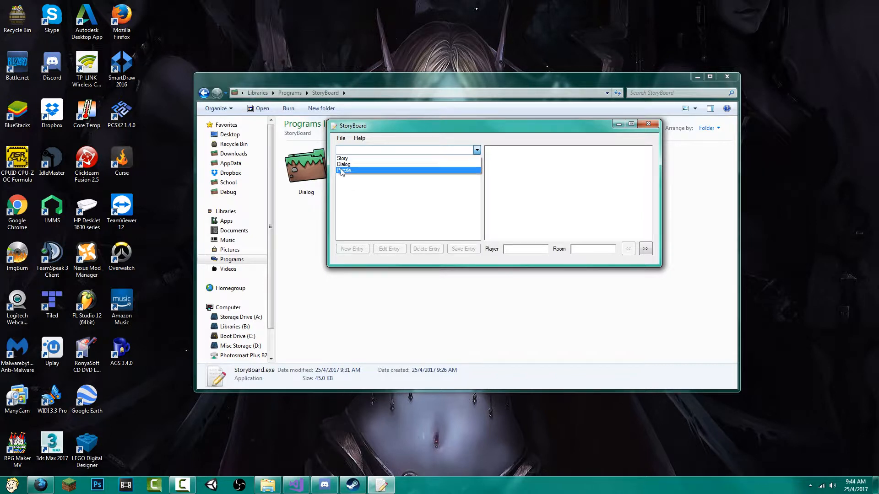
left_click(348, 158)
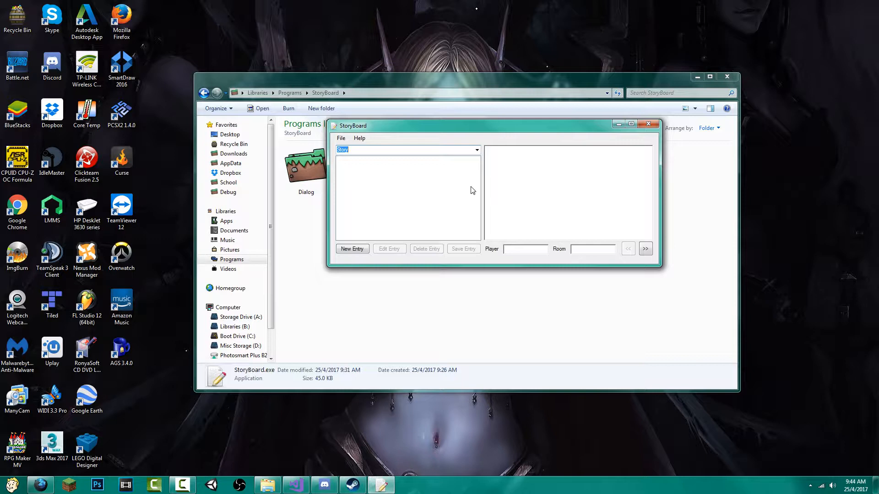
Look through the Dialog and Puzzle categories for their entry lists
left_click(360, 186)
left_click(477, 152)
left_click(476, 152)
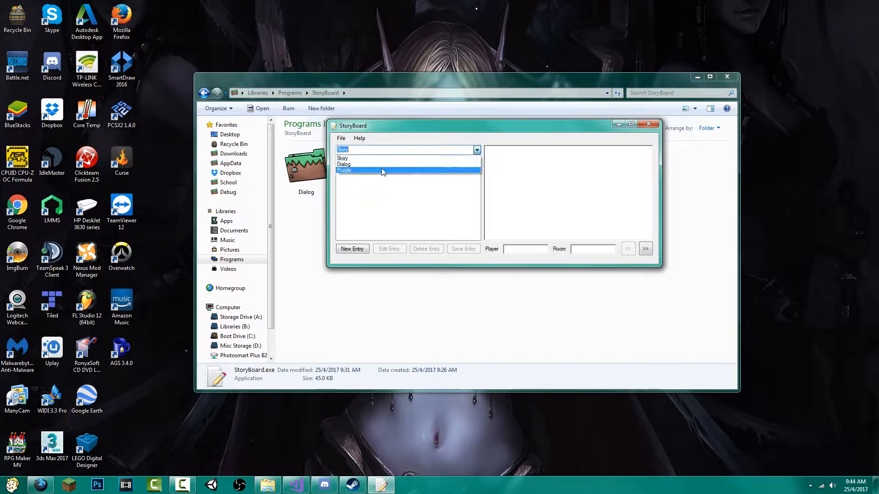
left_click(366, 167)
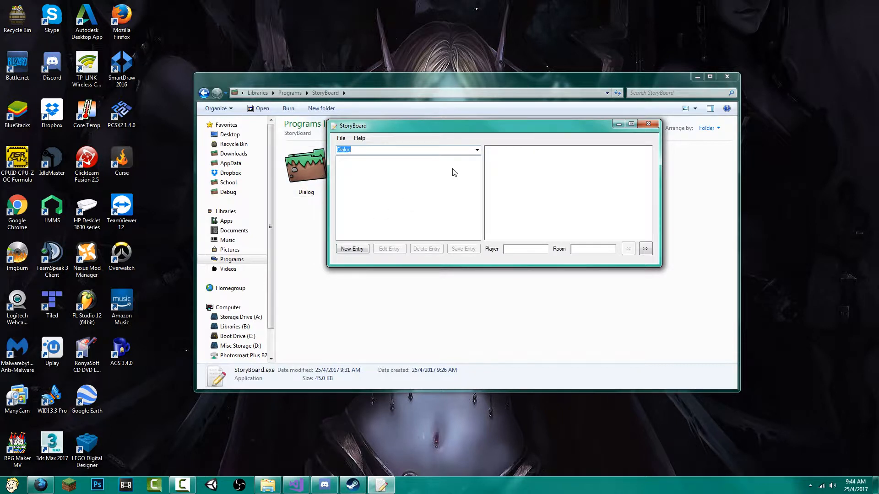
left_click(476, 150)
left_click(344, 170)
left_click(476, 151)
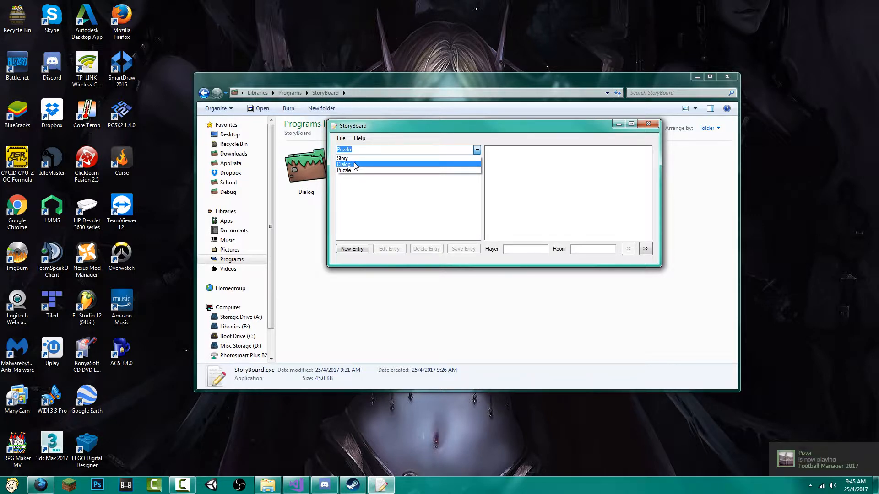
left_click(352, 164)
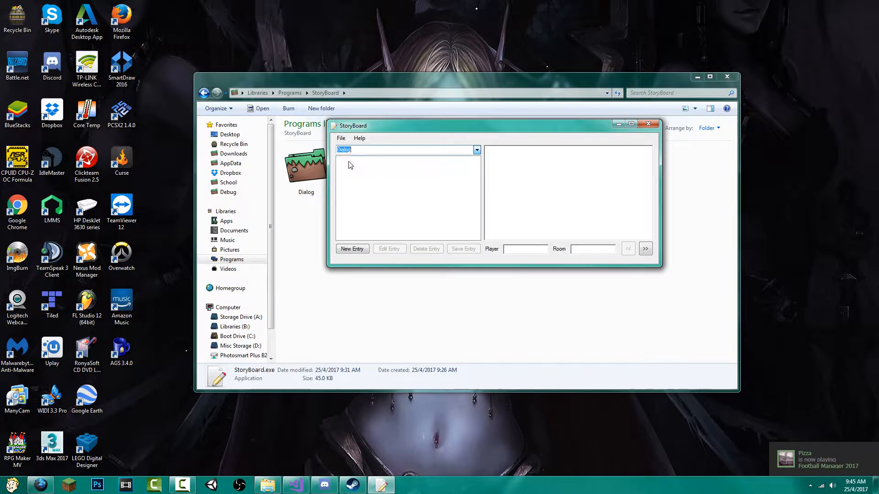
left_click(477, 151)
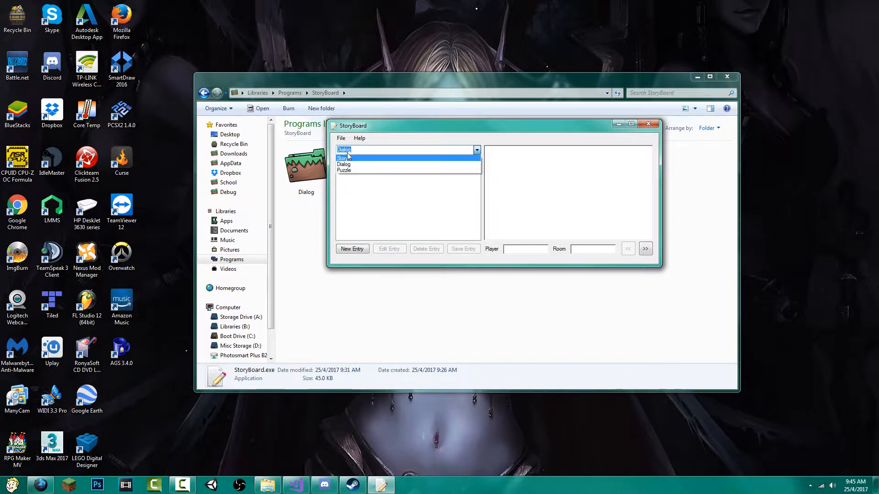
left_click(348, 164)
Create a new entry named "Test Story Part 1" in the Story category
left_click(477, 149)
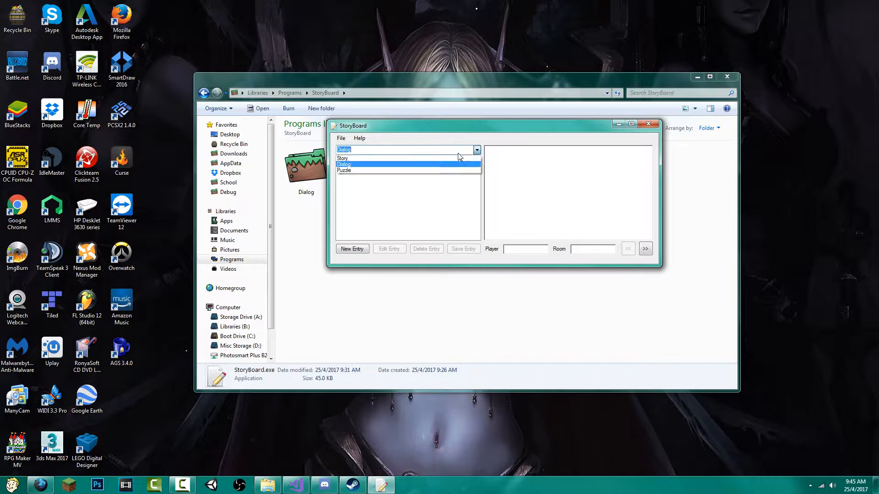
left_click(344, 158)
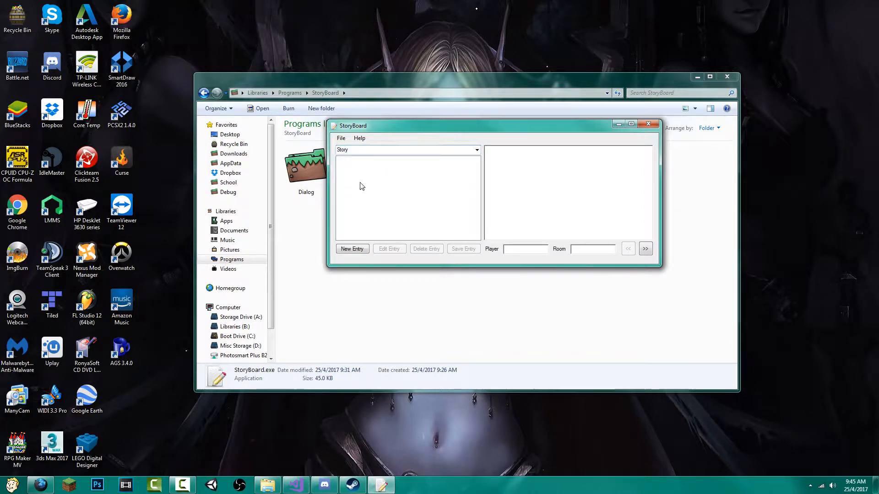
left_click(351, 249)
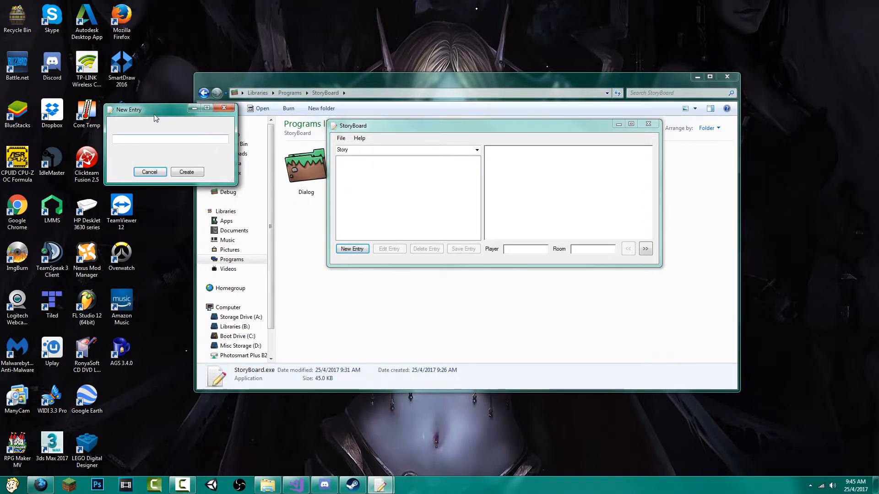
left_click_drag(154, 113, 443, 169)
left_click(443, 195)
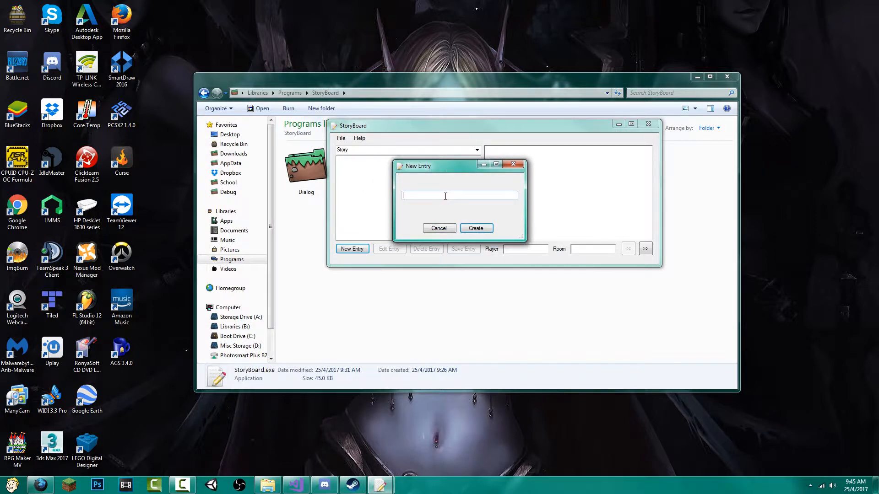
type("Test Story Part 1")
left_click(476, 228)
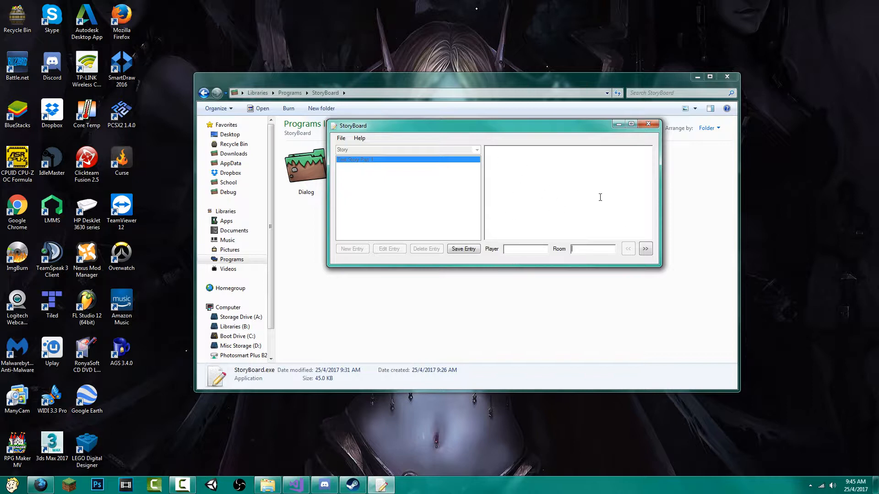
Page forward and back through the blank pages of the new story entry
left_click(645, 250)
left_click(644, 251)
left_click(632, 252)
left_click(632, 251)
left_click(632, 252)
Write "The main character comes into scene and starts to fight a robot." on the entry's first page
type("comes io")
type("nne")
key("BackSpace")
key("BackSpace")
type("e")
type("and f")
key("BackSpace")
type("starts to fight")
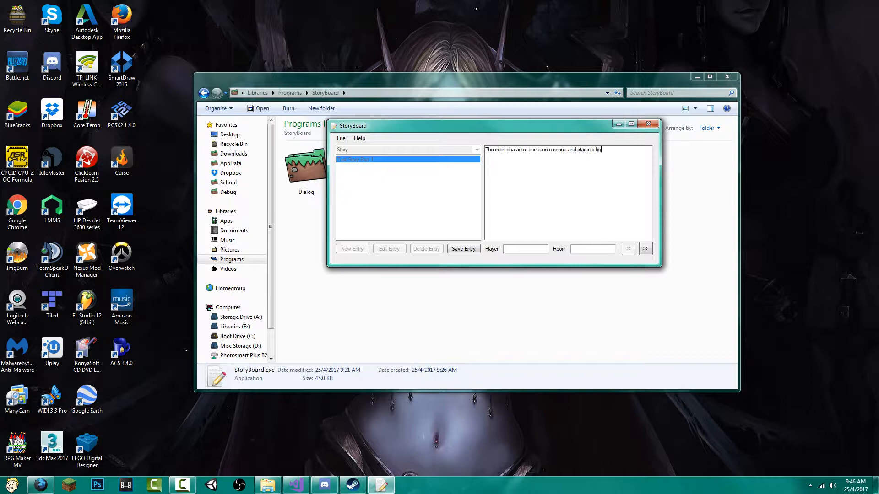
type(" a robot")
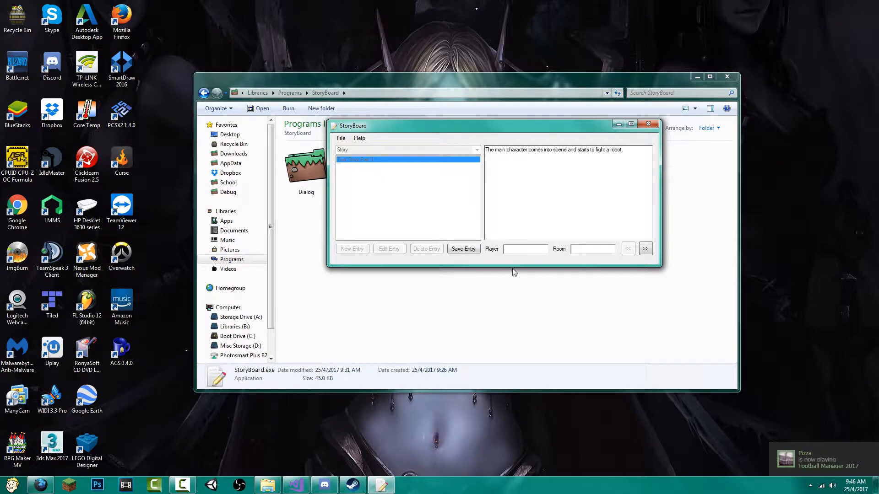
Fill in the main character's name as the first page's player and set its room to Junkyard
left_click(531, 251)
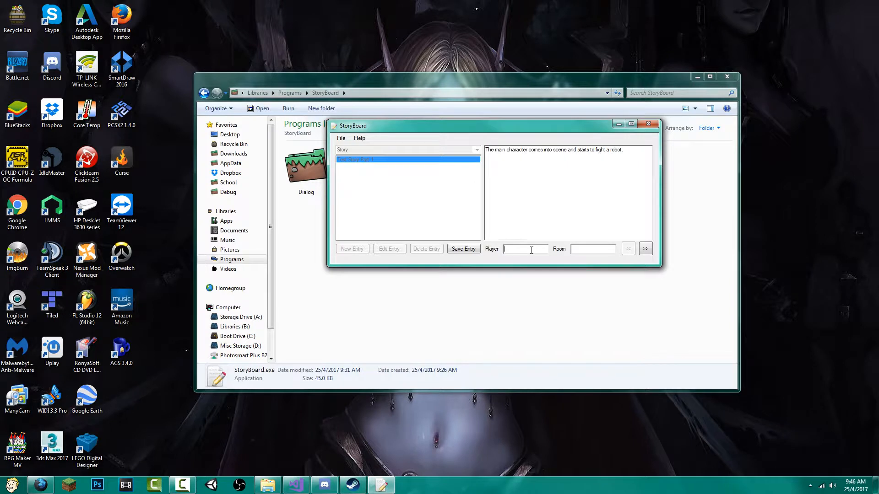
type("Joh")
type("nny")
type("Junkyard")
Write "Robot gets ready to fight and makes lots of noise" on the entry's second page
left_click(649, 249)
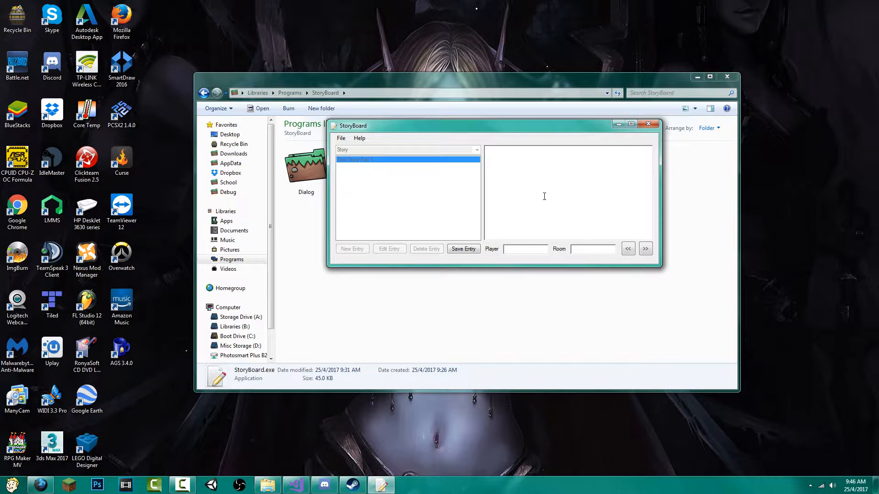
type("Robot gets read")
key("BackSpace")
type("y")
type("to fight and makes lots of noise")
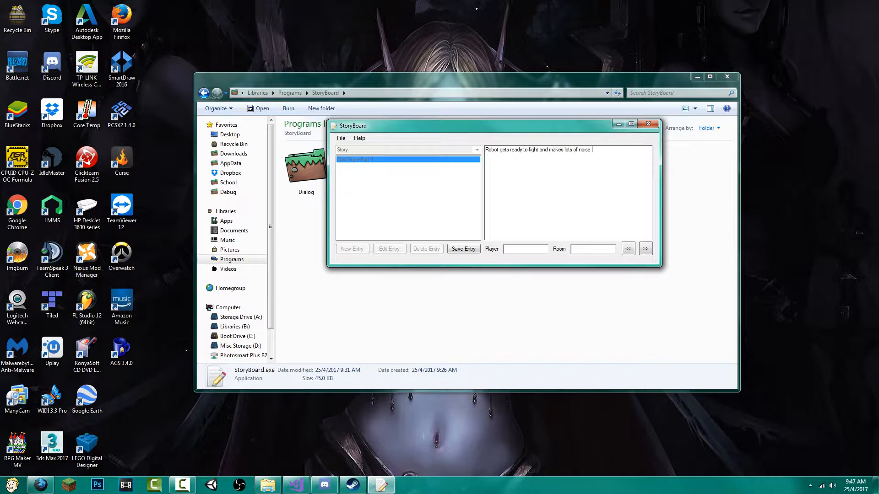
Set the second page's player to Robot and its room to Junkyard
left_click(524, 249)
type("Robot")
left_click(583, 251)
type("Junkyard")
Page back and forth through the entry to review both written pages, ending on the second one
left_click(642, 254)
left_click(628, 250)
left_click(628, 250)
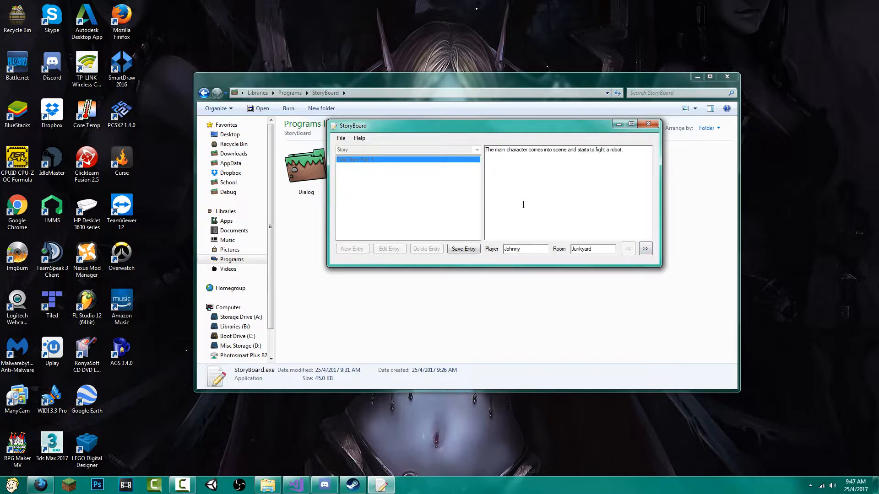
left_click(643, 249)
left_click(628, 249)
left_click(646, 250)
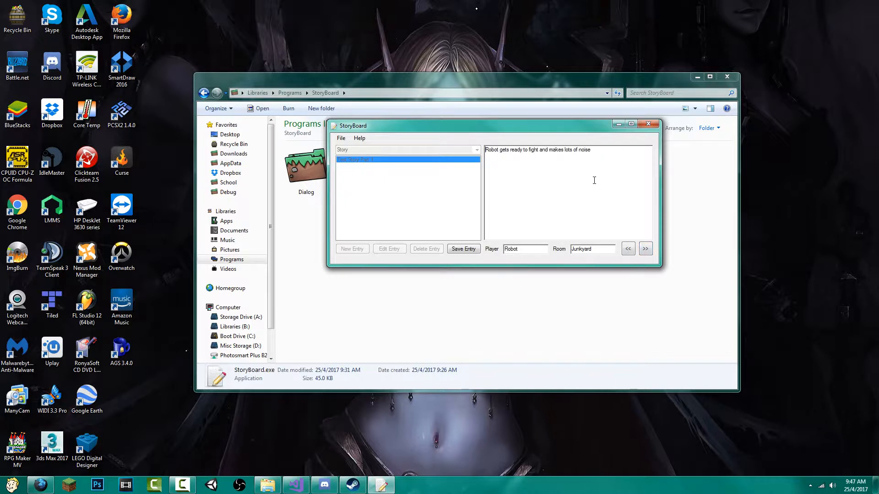
Save the Test Story Part 1 entry, then reopen it for editing and save it again
left_click(341, 138)
left_click(354, 158)
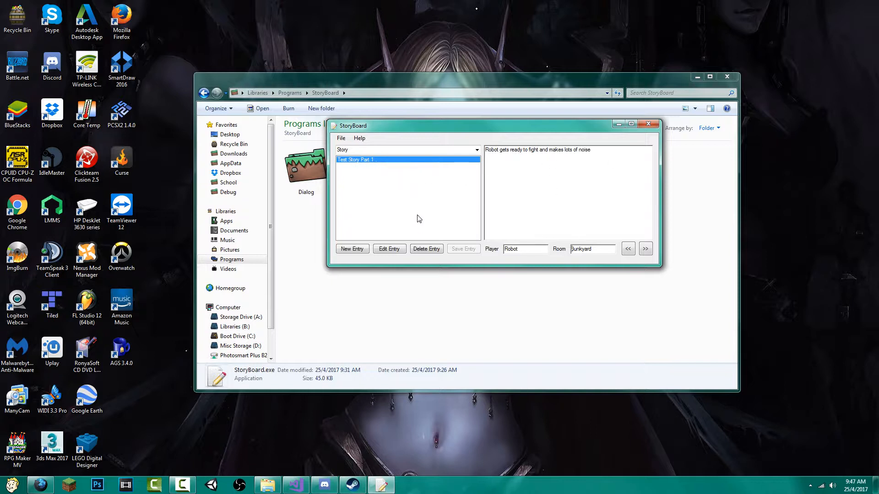
left_click(390, 249)
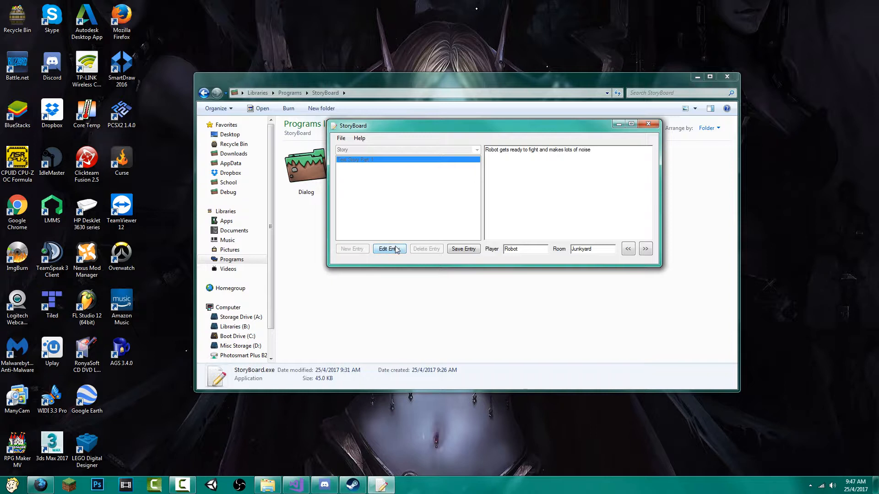
left_click(463, 248)
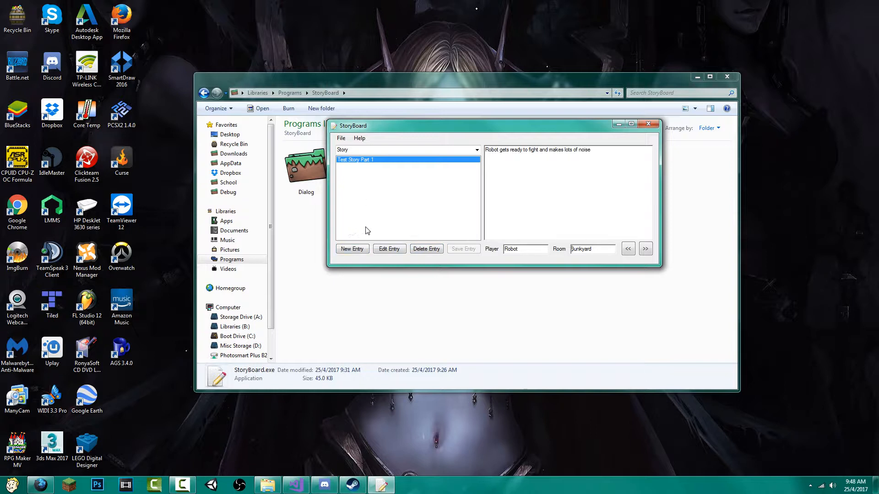
Check the Dialog category's entries, then return to Story and select Test Story Part 1
left_click(477, 150)
left_click(348, 167)
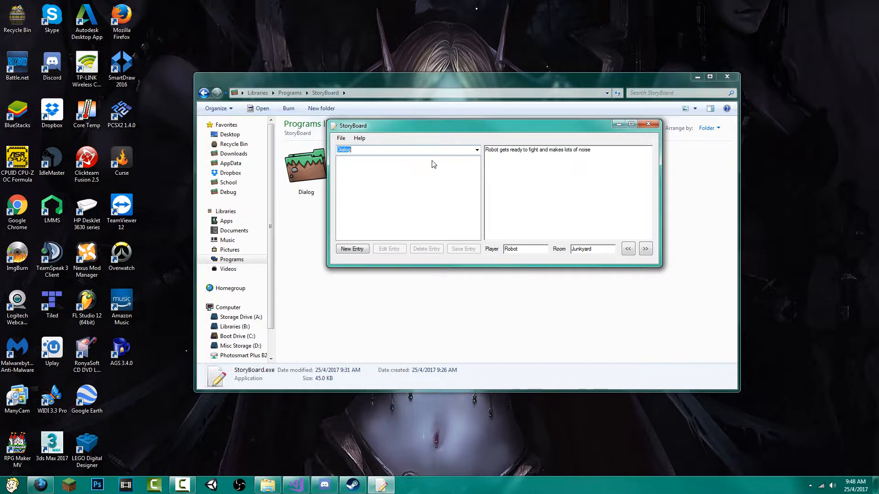
left_click(476, 149)
left_click(359, 160)
left_click(360, 161)
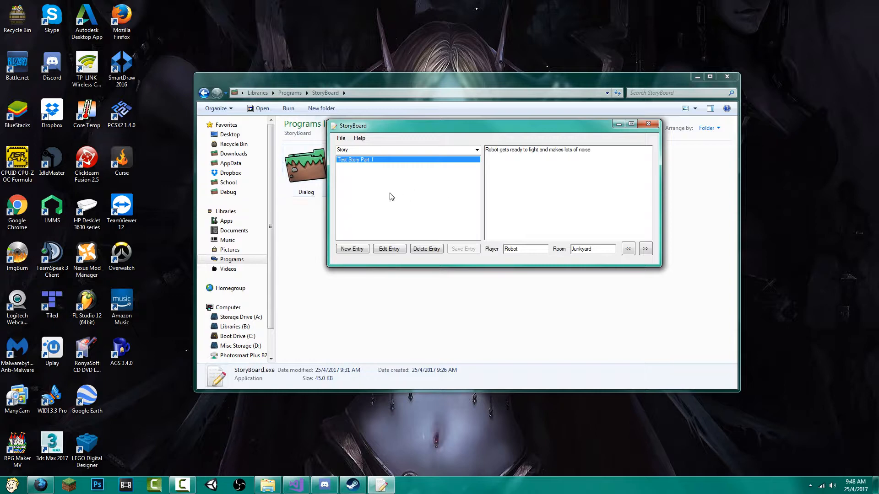
Close and relaunch StoryBoard, then open Test Story Part 1 from the Story category
left_click(649, 124)
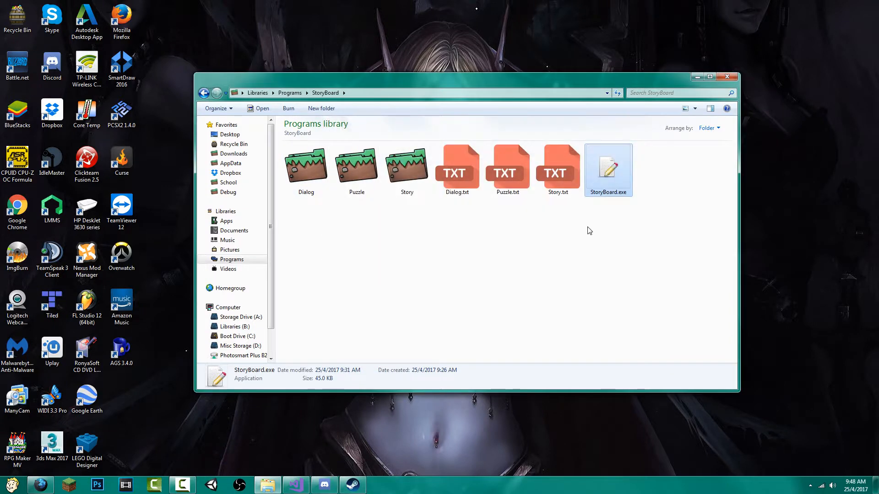
double_click(606, 170)
left_click_drag(334, 123, 582, 122)
left_click(491, 143)
left_click(380, 151)
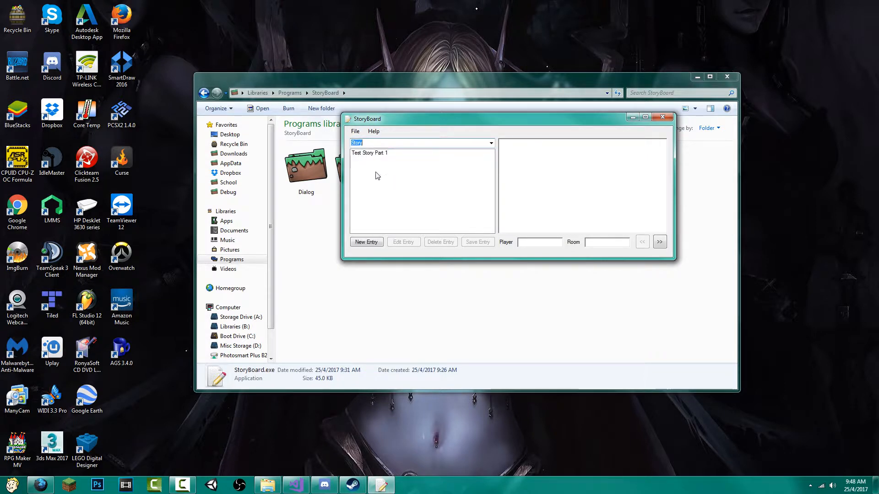
left_click(381, 154)
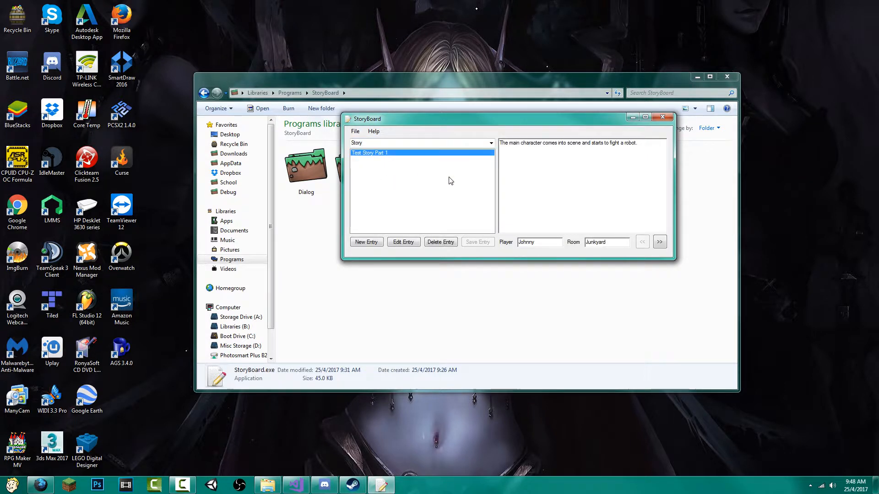
Page through the reloaded Test Story Part 1 entry and return to its first page
left_click(659, 241)
left_click(660, 242)
left_click(642, 242)
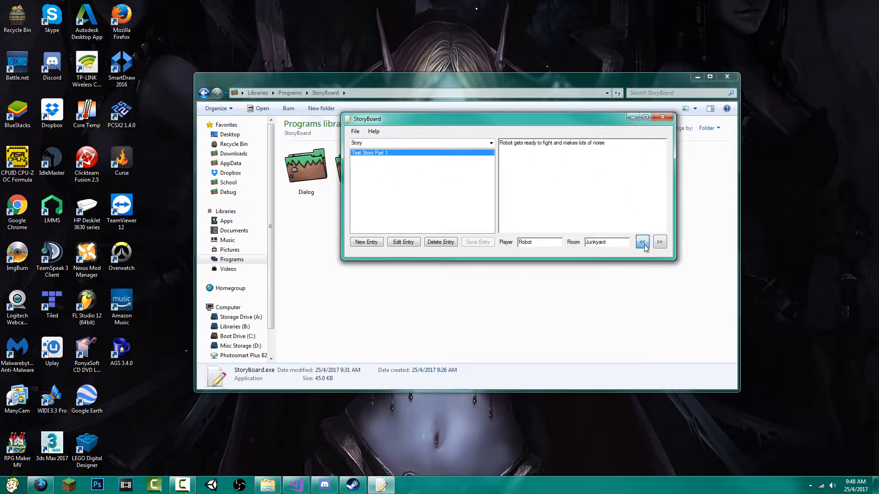
left_click(642, 242)
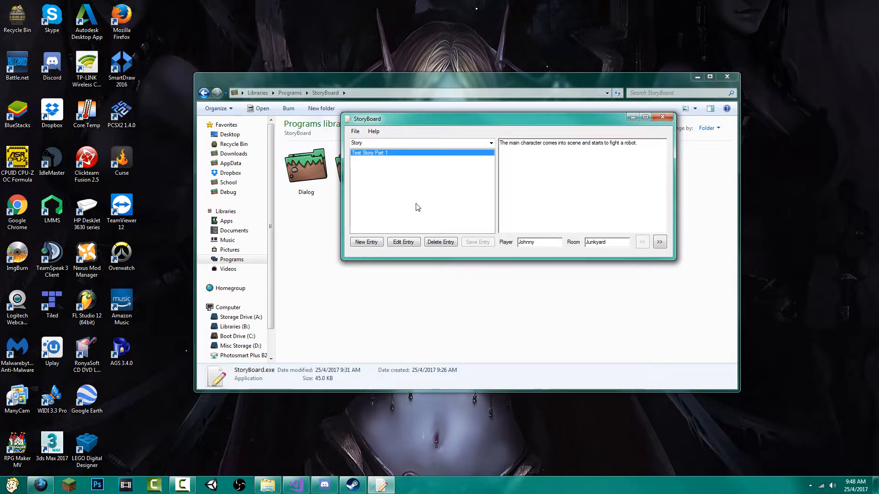
Create a new entry named Dave Test in the Story category
left_click(371, 242)
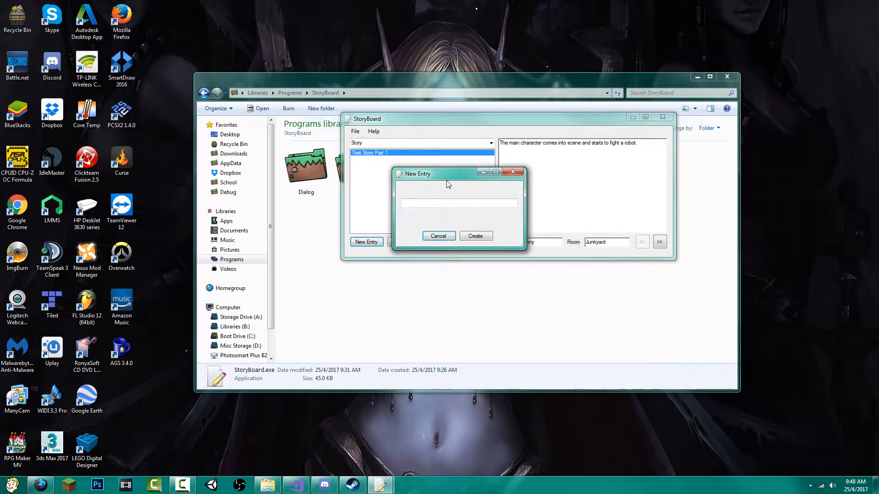
type("Dave Test")
left_click(475, 236)
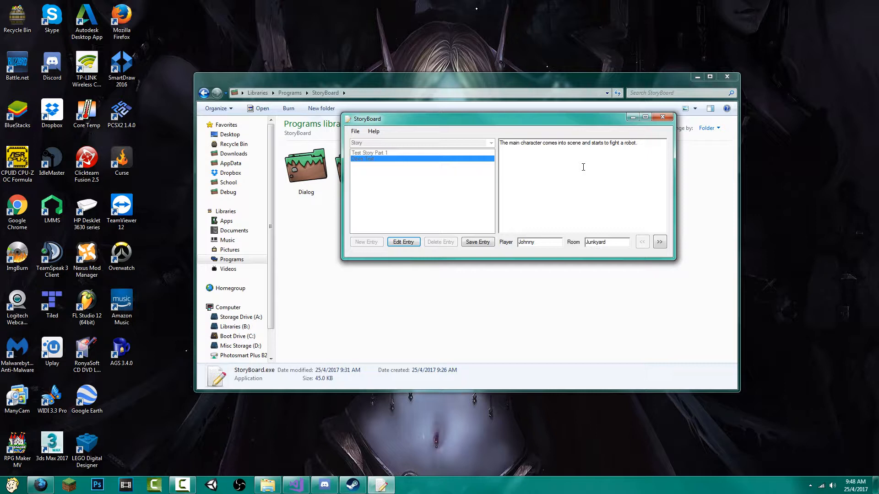
Clear the leftover story text, player and room values from the Dave Test entry
left_click_drag(647, 149, 514, 145)
left_click(641, 144)
left_click_drag(634, 154, 449, 152)
key("BackSpace")
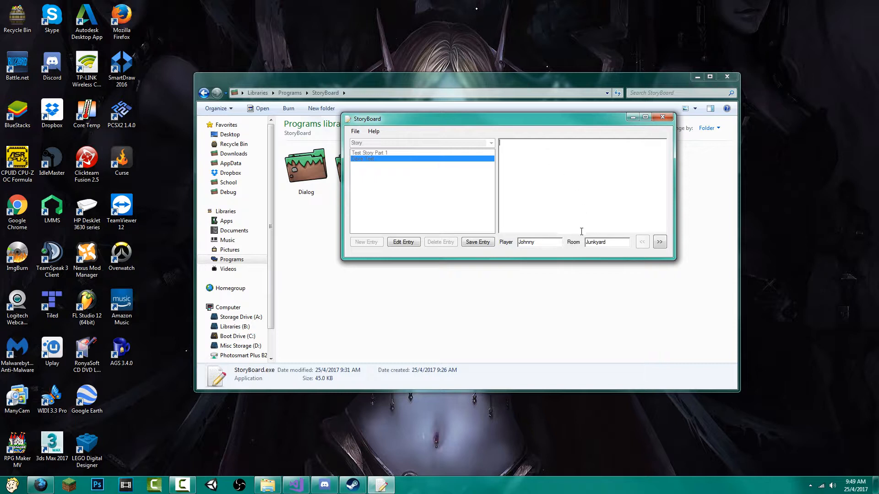
double_click(526, 242)
key("BackSpace")
double_click(606, 242)
key("BackSpace")
Write "hi how are you doing?" on the first page of Dave Test and "howdy doody" on the second page
left_click(589, 197)
type("hi how a")
type("doing?")
left_click(659, 241)
type("howdy dood")
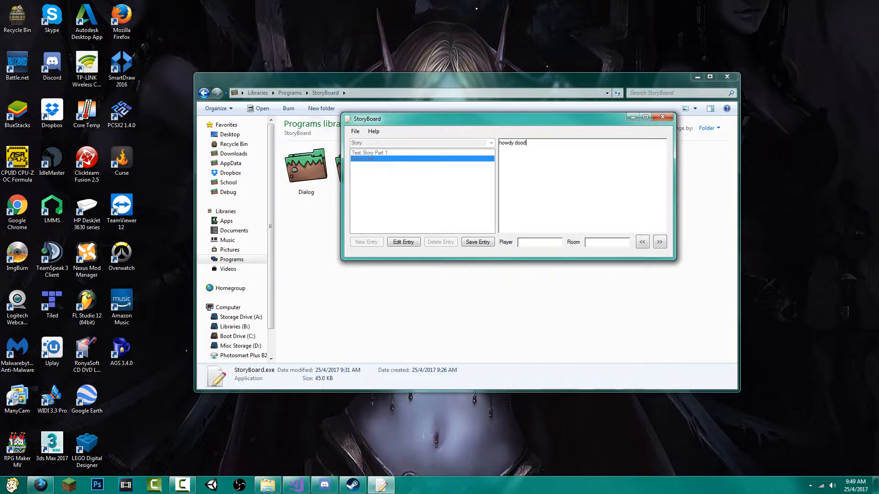
type("y")
Close StoryBoard without saving the entry, relaunch it, and open Dave Test from the Story category
left_click(662, 116)
left_click(618, 252)
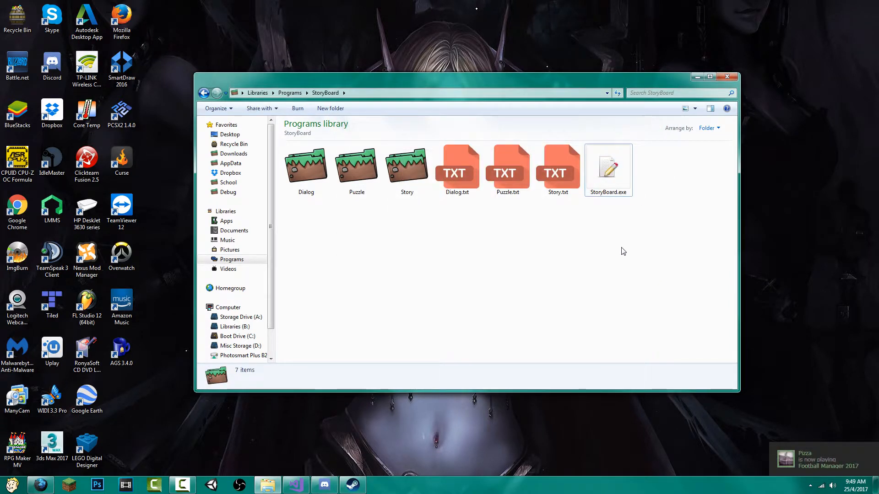
double_click(597, 181)
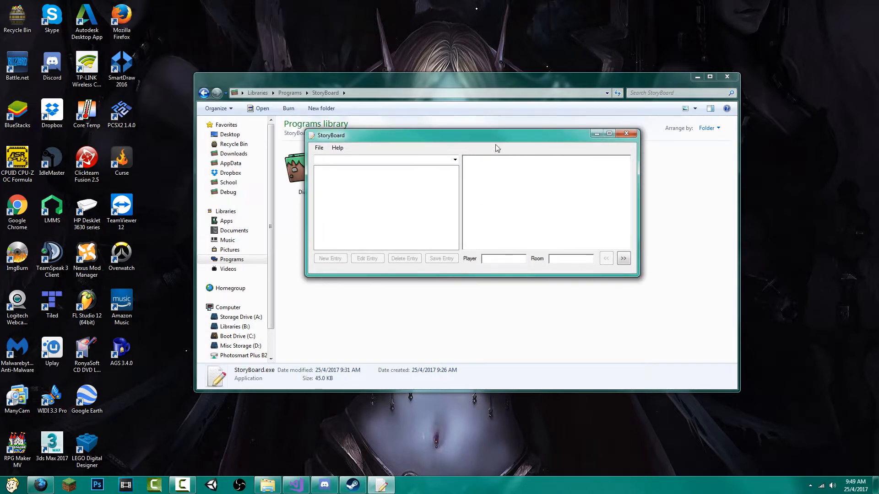
left_click(455, 159)
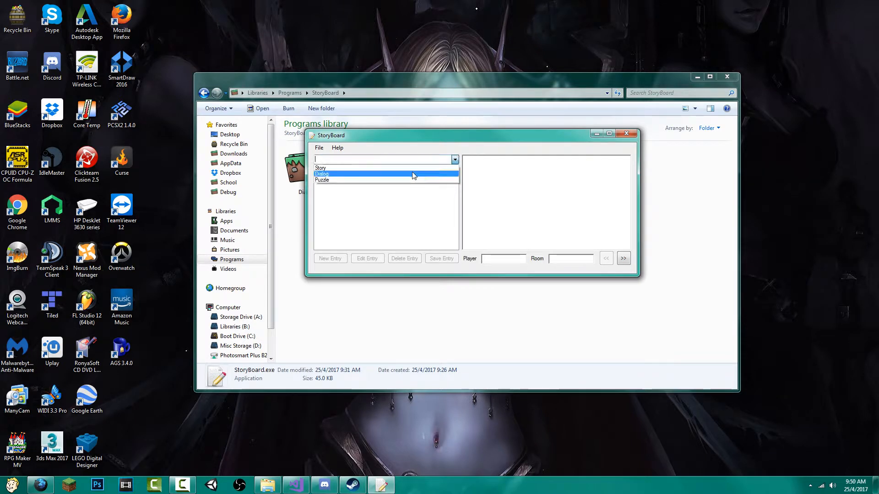
left_click(324, 170)
left_click(332, 176)
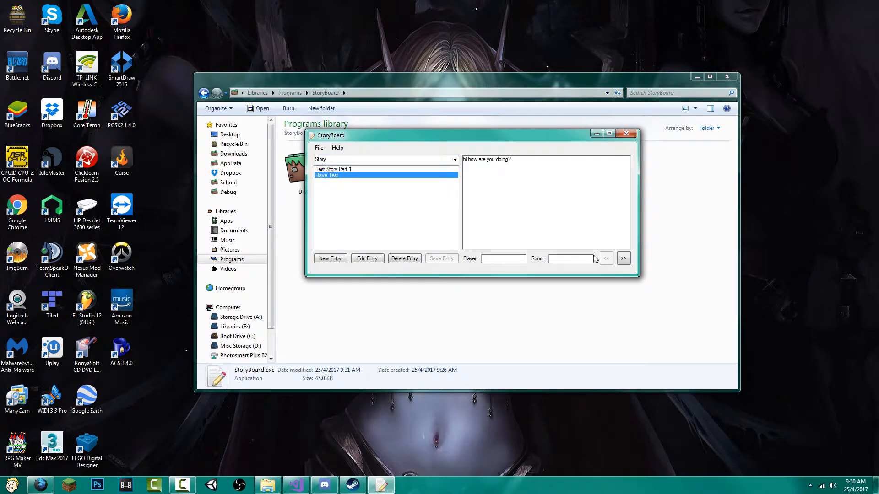
Page forward and back through the reloaded Dave Test entry to check which pages were kept, ending on its first page
left_click(624, 259)
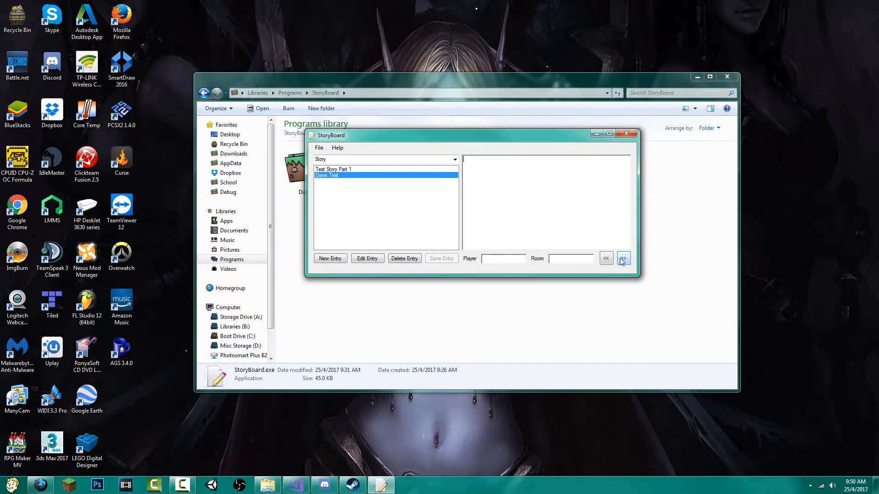
left_click(606, 258)
left_click(605, 258)
left_click(624, 259)
left_click(626, 258)
left_click(605, 258)
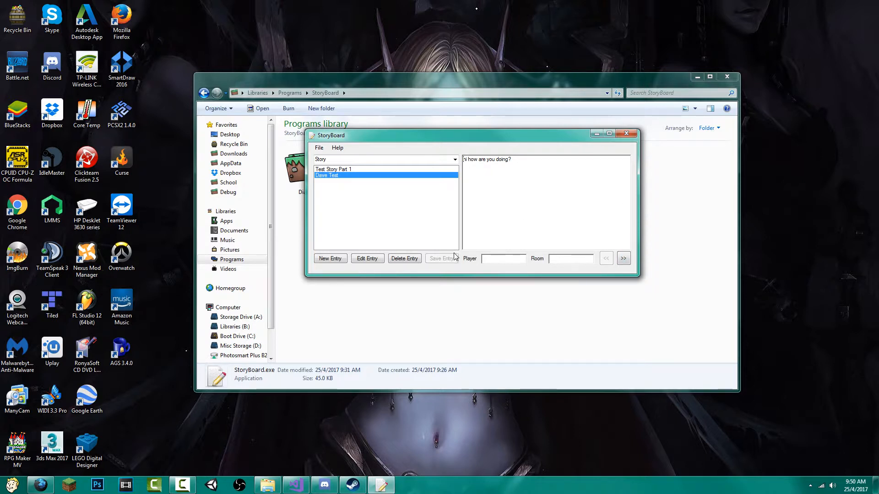
left_click(624, 259)
left_click(606, 258)
left_click(622, 259)
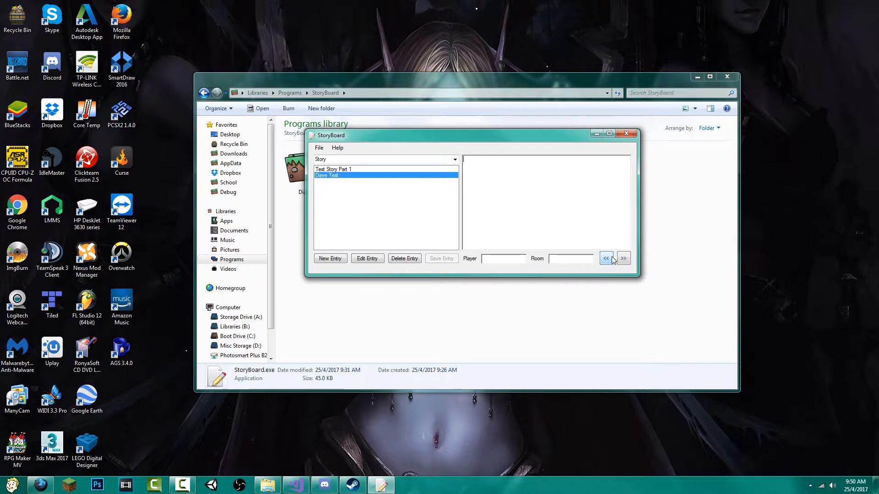
left_click(613, 259)
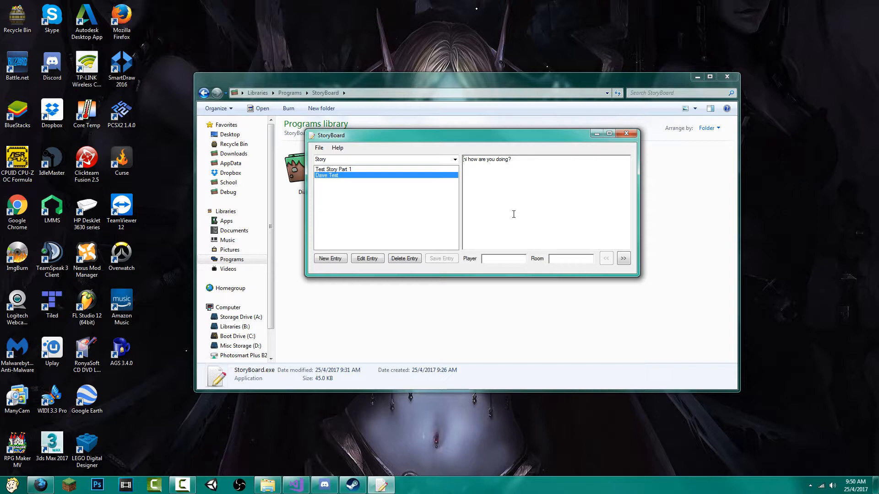
Exit StoryBoard with its own Exit command and launch StoryBoard.exe again
left_click(319, 147)
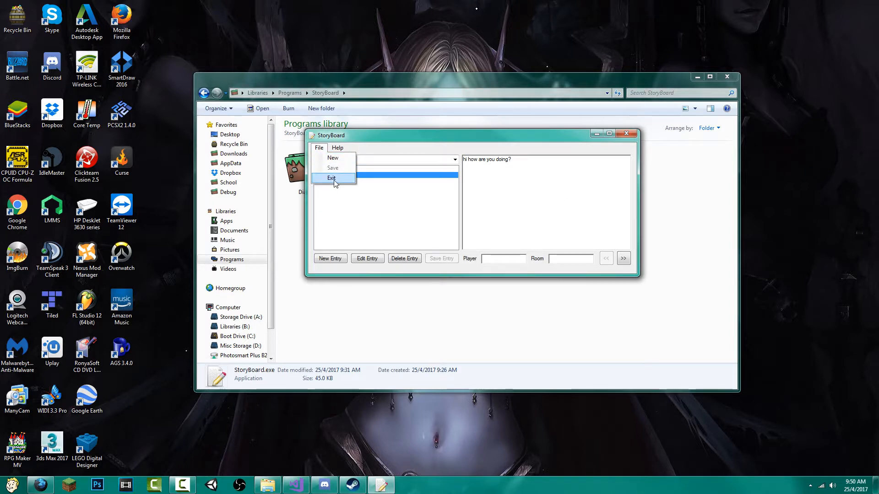
left_click(332, 179)
double_click(592, 182)
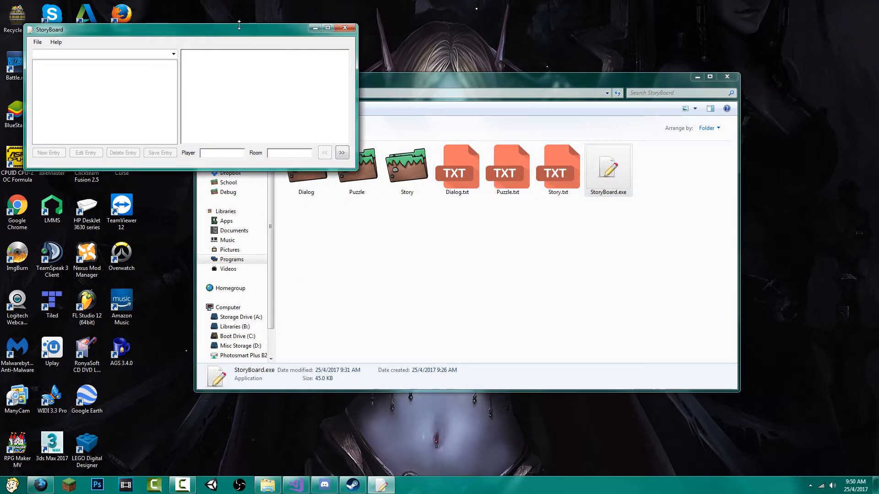
View StoryBoard's About information and close it
left_click(305, 163)
left_click(320, 173)
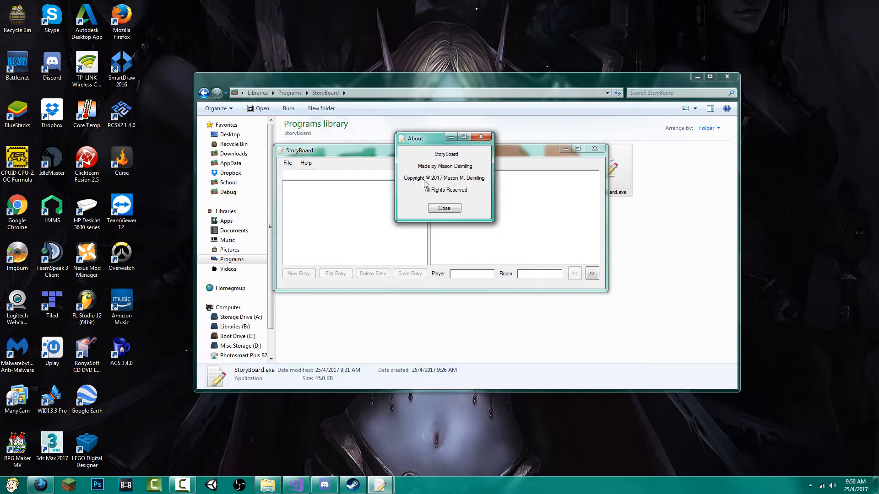
left_click(444, 208)
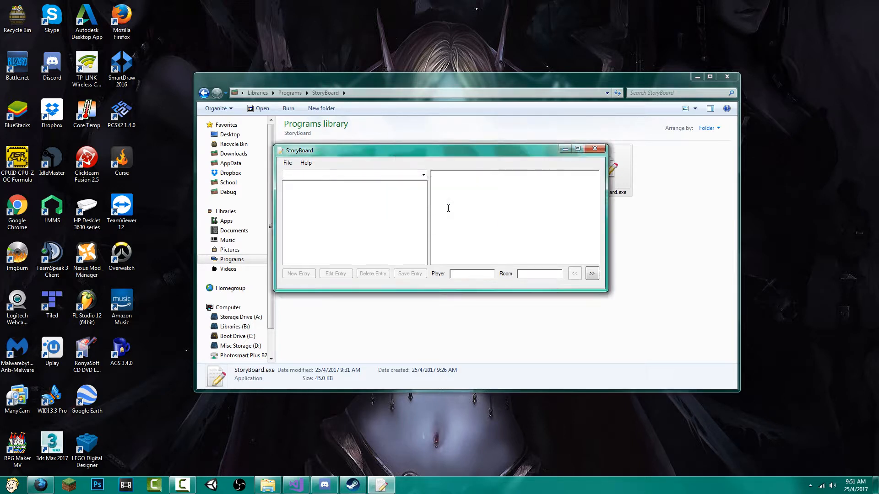
left_click_drag(401, 154, 446, 152)
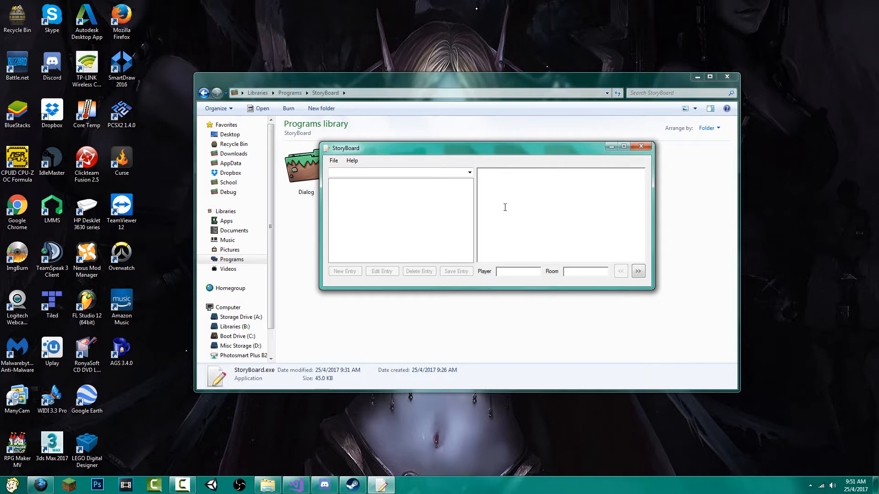
left_click(470, 172)
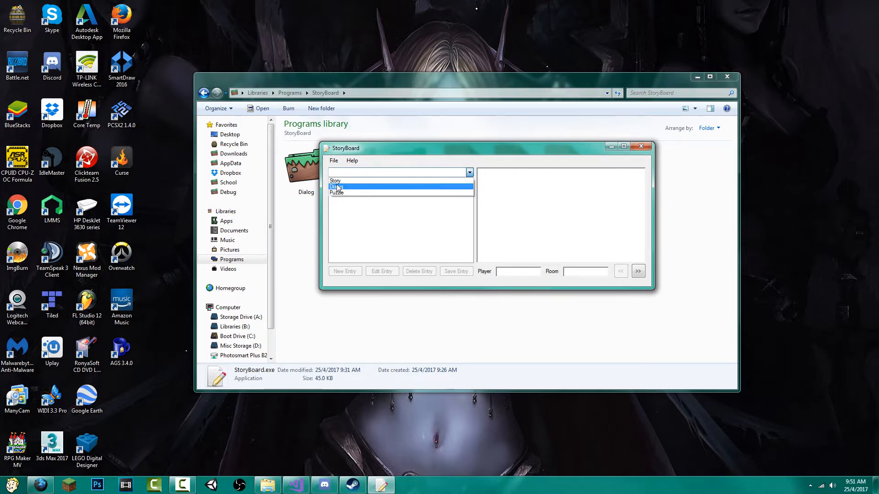
left_click(484, 160)
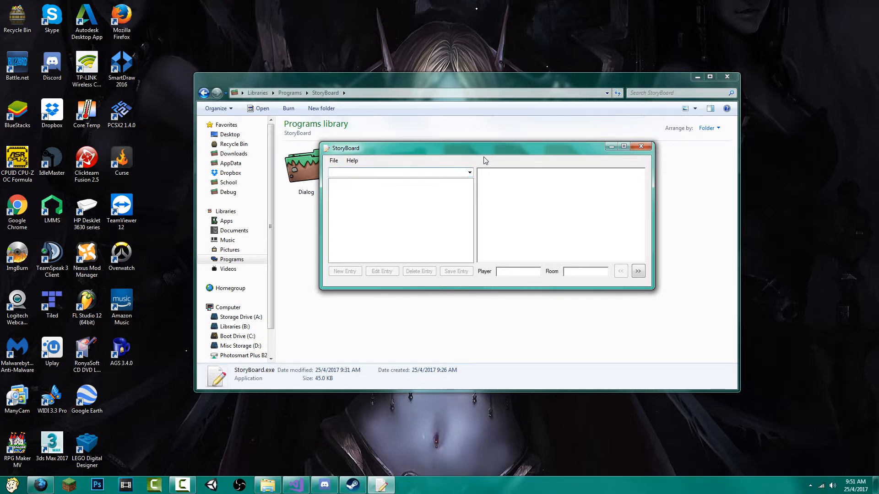
left_click_drag(489, 153, 520, 129)
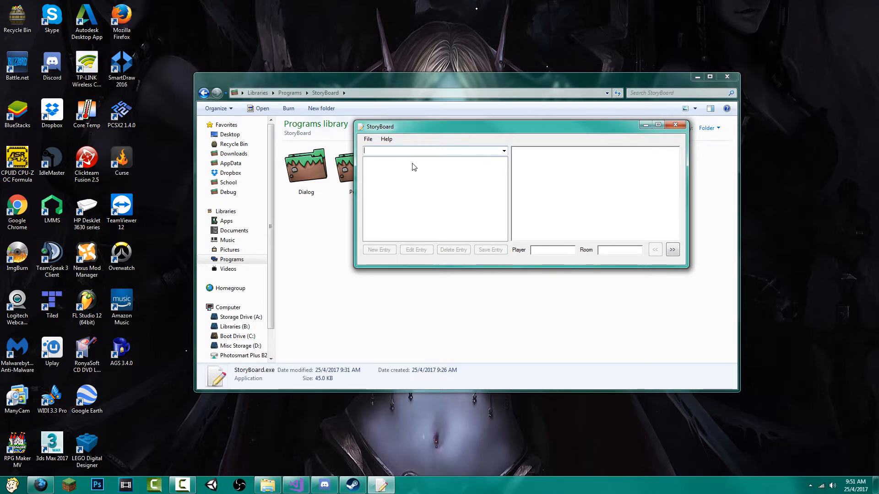
mouse_move(605, 127)
left_mouse_down()
mouse_move(595, 123)
mouse_move(608, 128)
mouse_move(601, 128)
left_mouse_up()
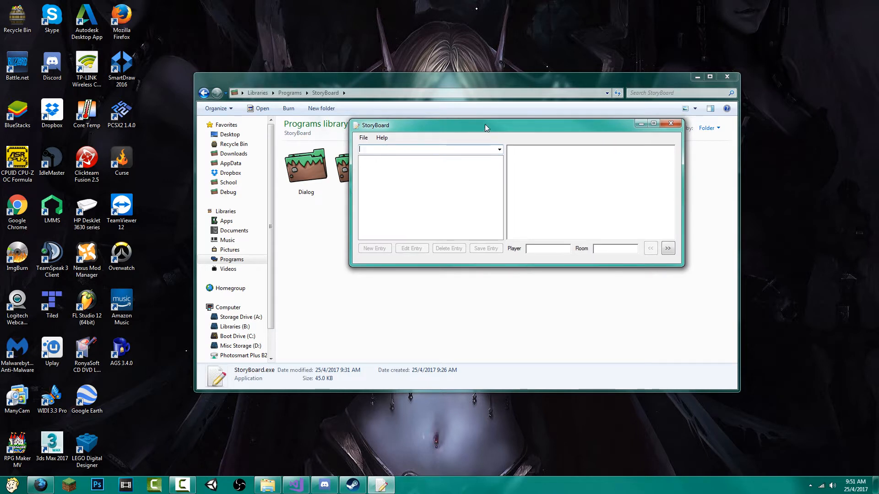
left_click_drag(484, 124, 492, 125)
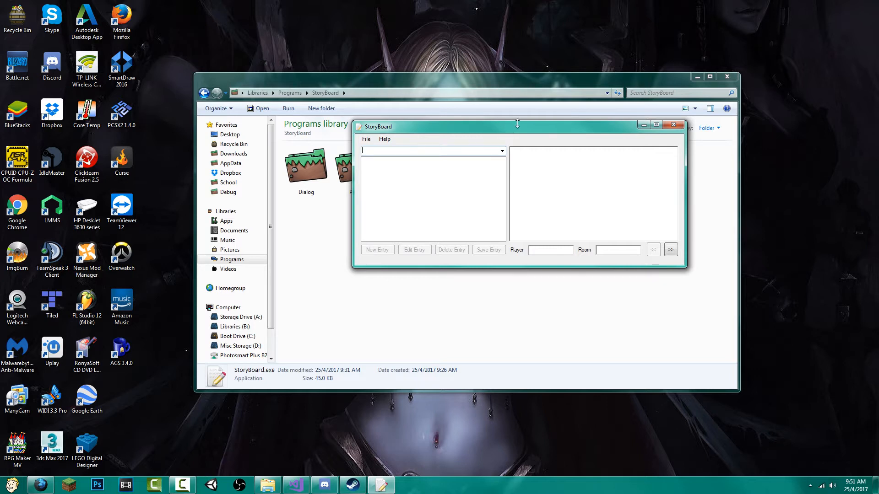
left_click(503, 151)
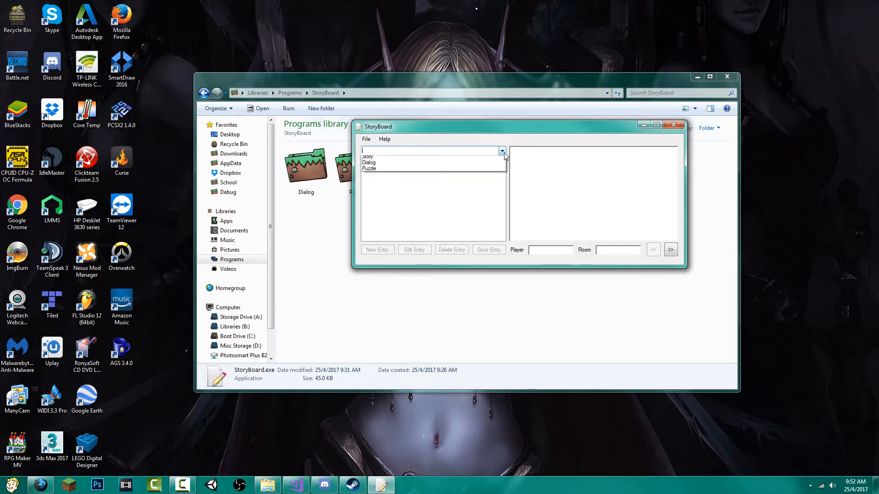
left_click(503, 152)
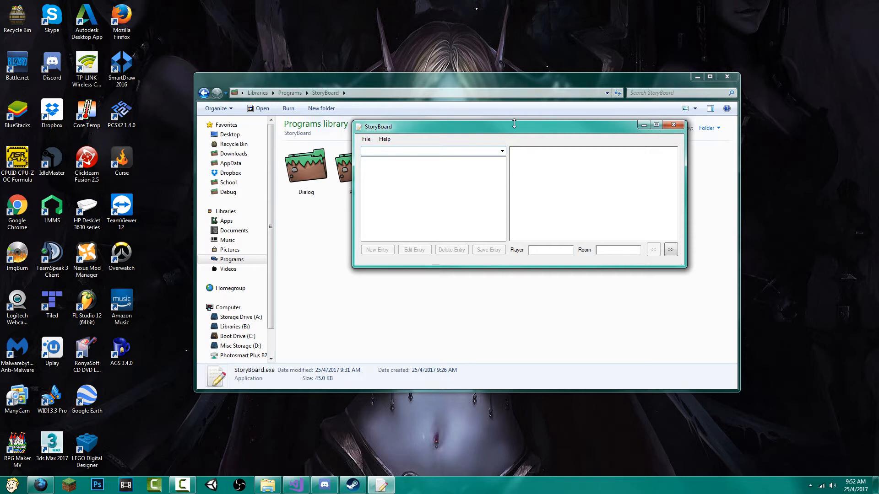
left_click(669, 249)
left_click(656, 249)
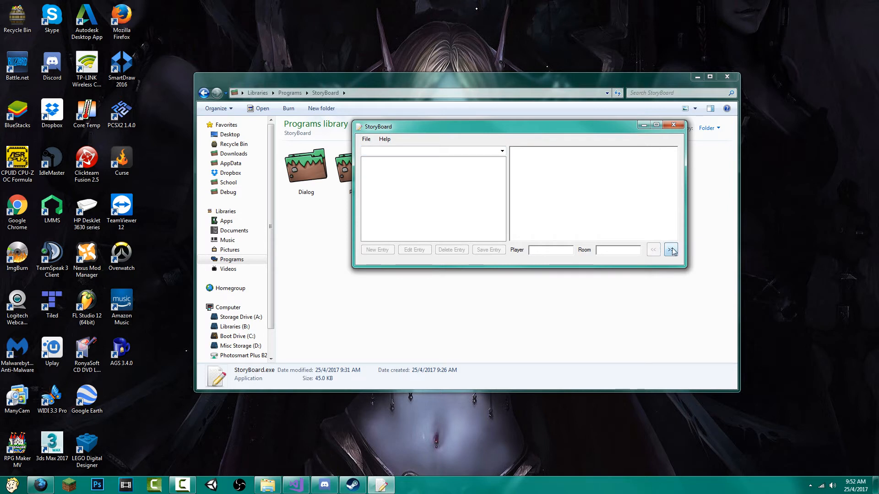